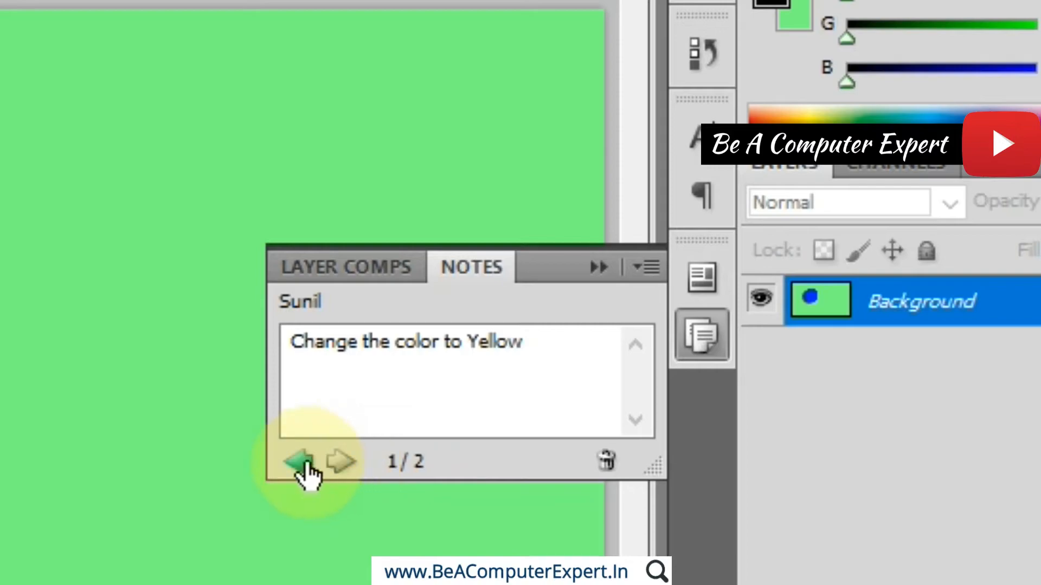
Read the two existing notes, the one on the blue circle and the one on its shadow, switching between them
left_click(336, 465)
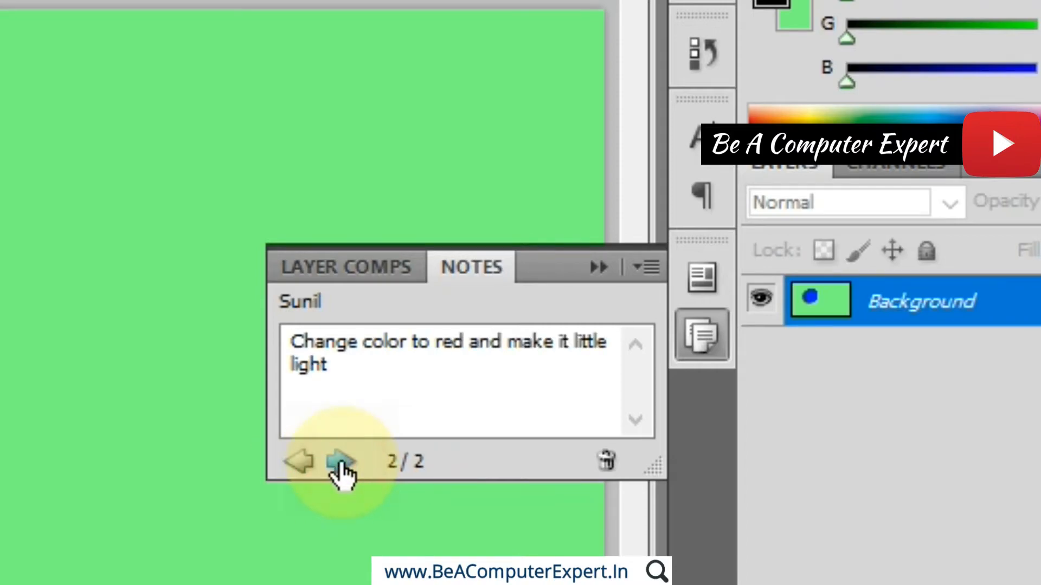
left_click(298, 466)
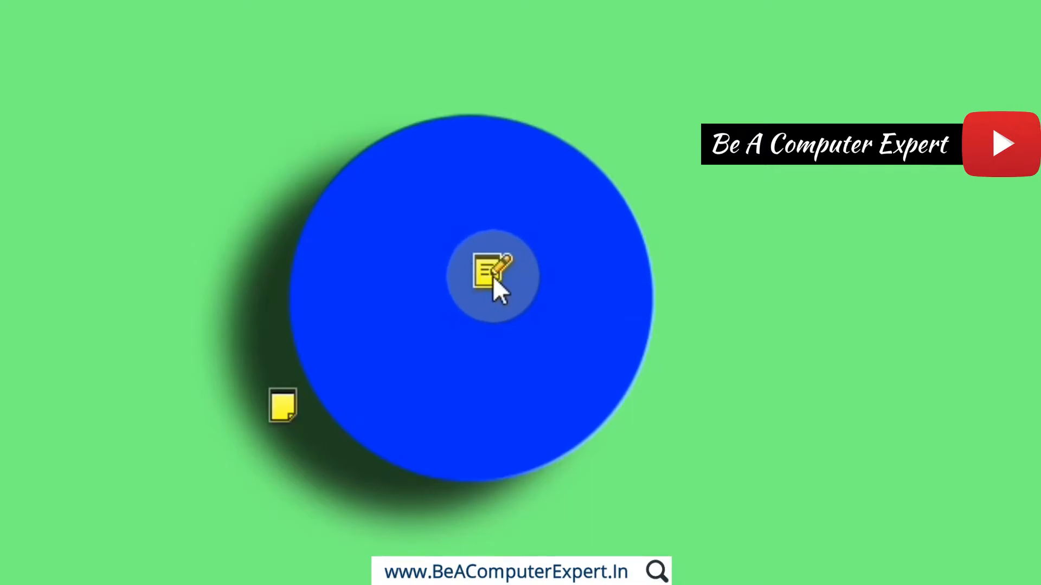
left_click(283, 404)
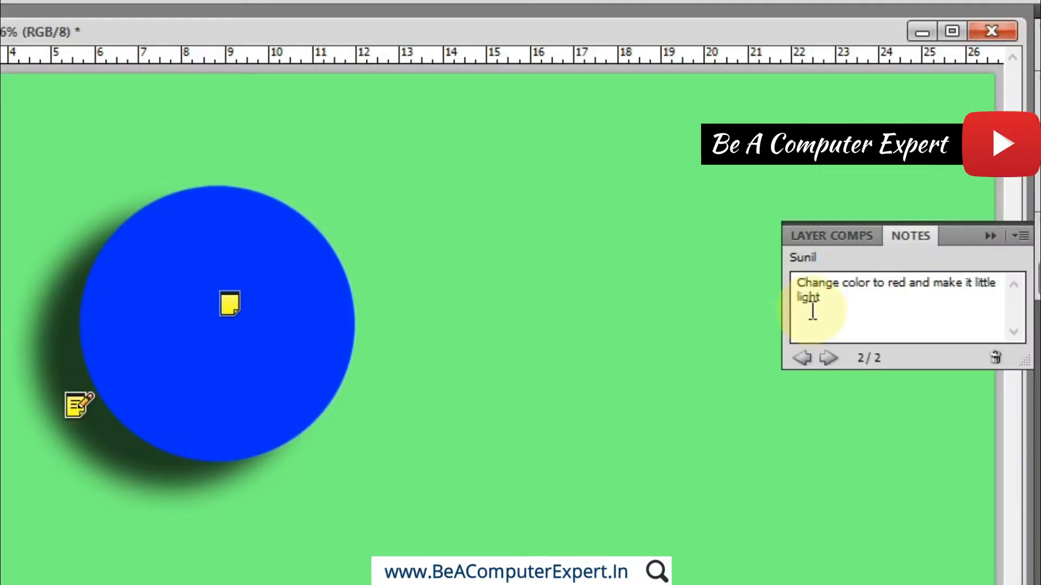
left_click(230, 304)
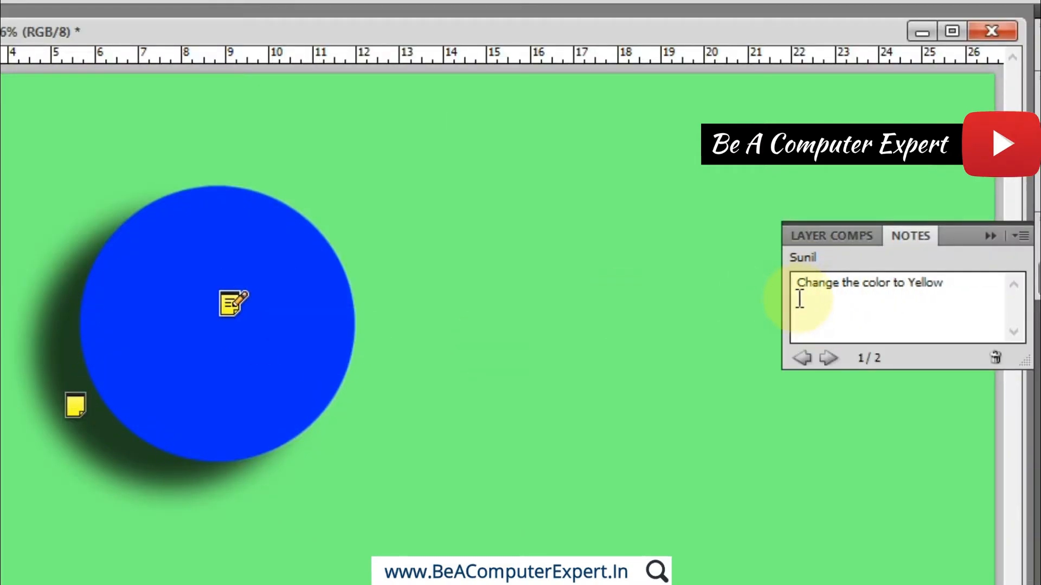
left_click(228, 303)
left_click(231, 304)
Edit the end of the blue circle's note, leaving the text as "Change the color to Yellow"
left_click(947, 284)
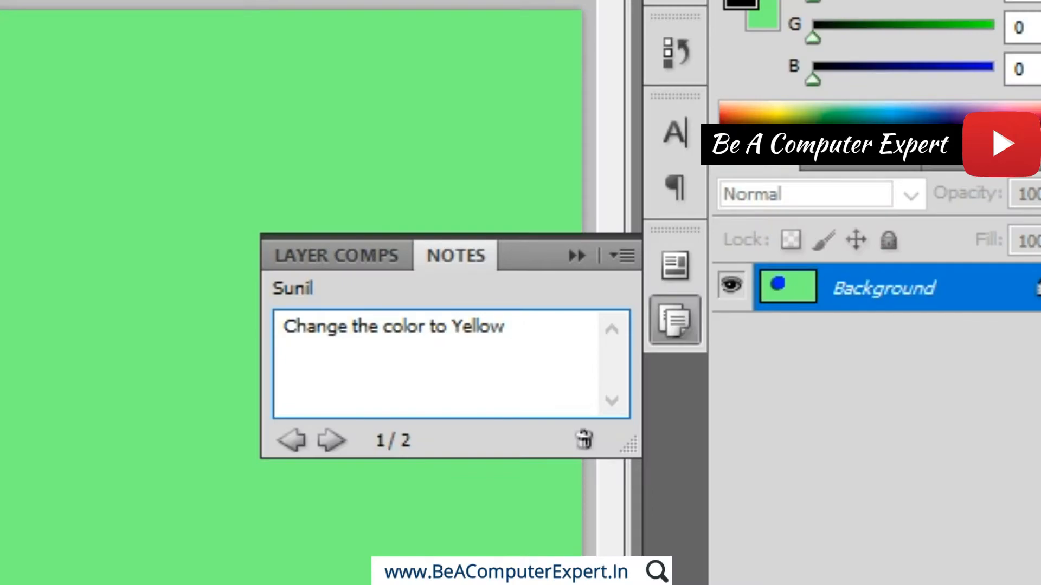
left_click(525, 352)
left_click_drag(465, 342, 530, 367)
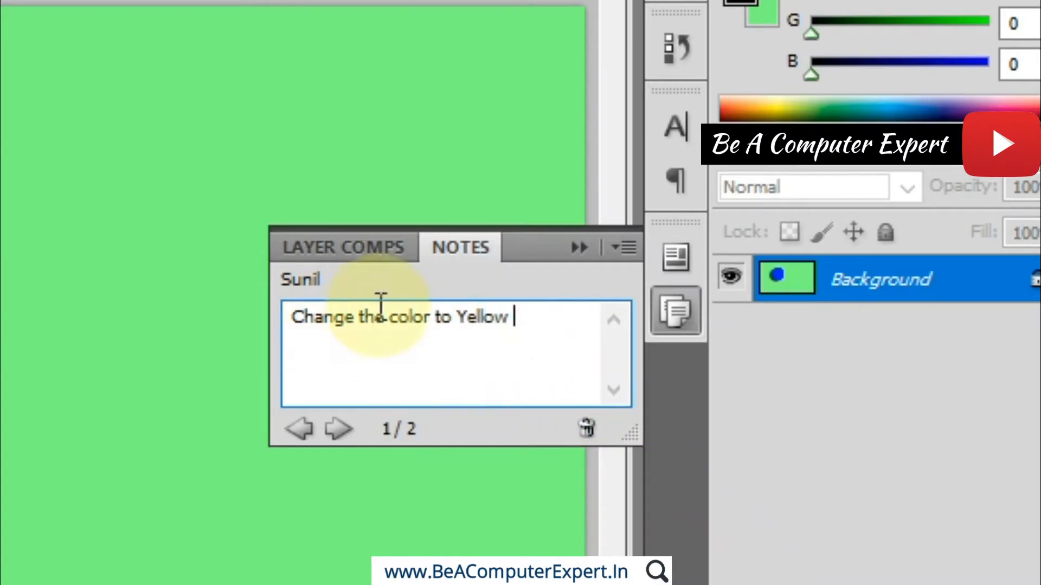
Delete the note on the blue circle and undo the deletion
left_click(586, 433)
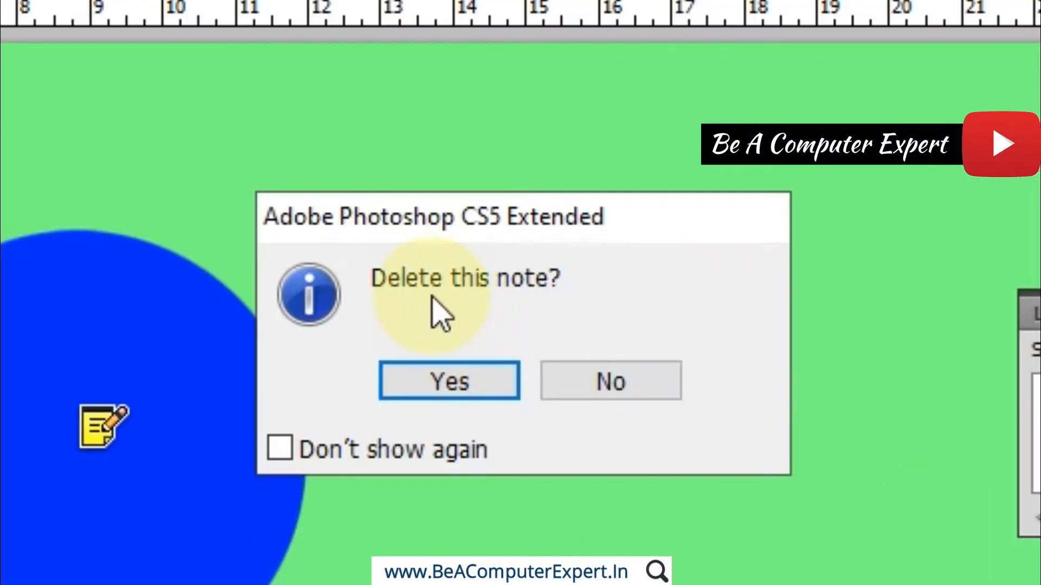
left_click(455, 386)
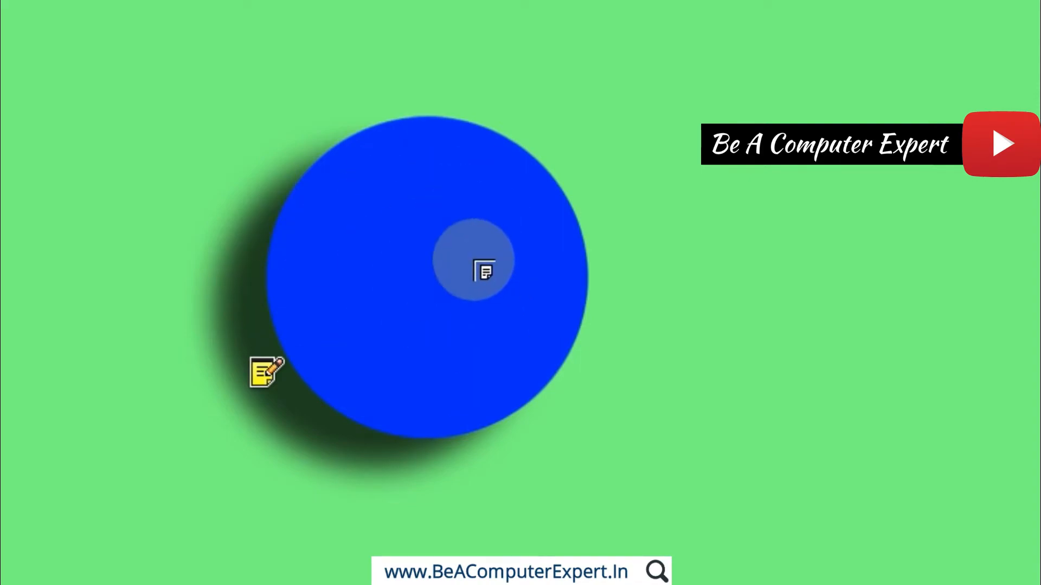
key("ctrl+z")
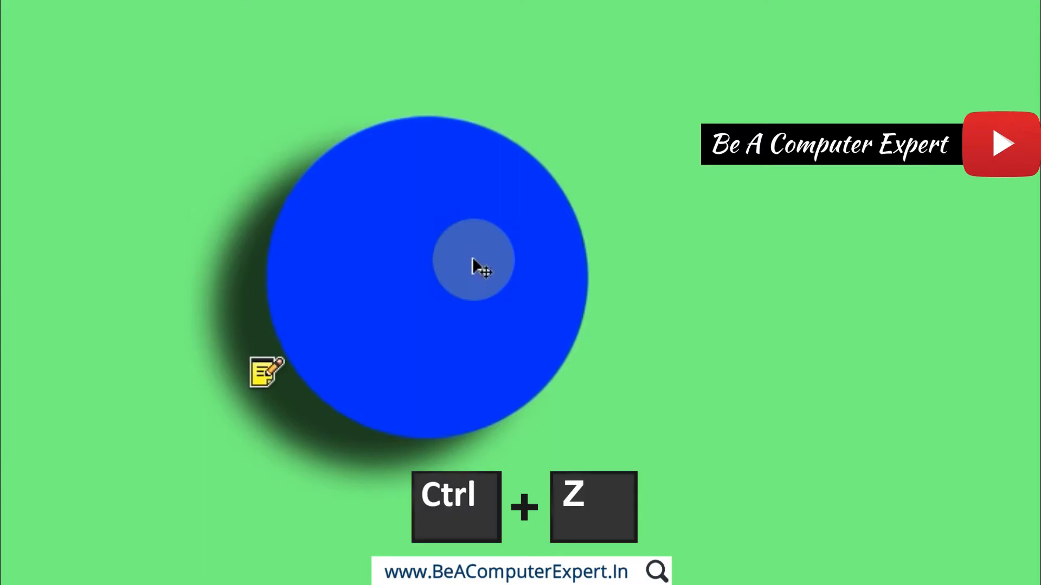
key("ctrl+z")
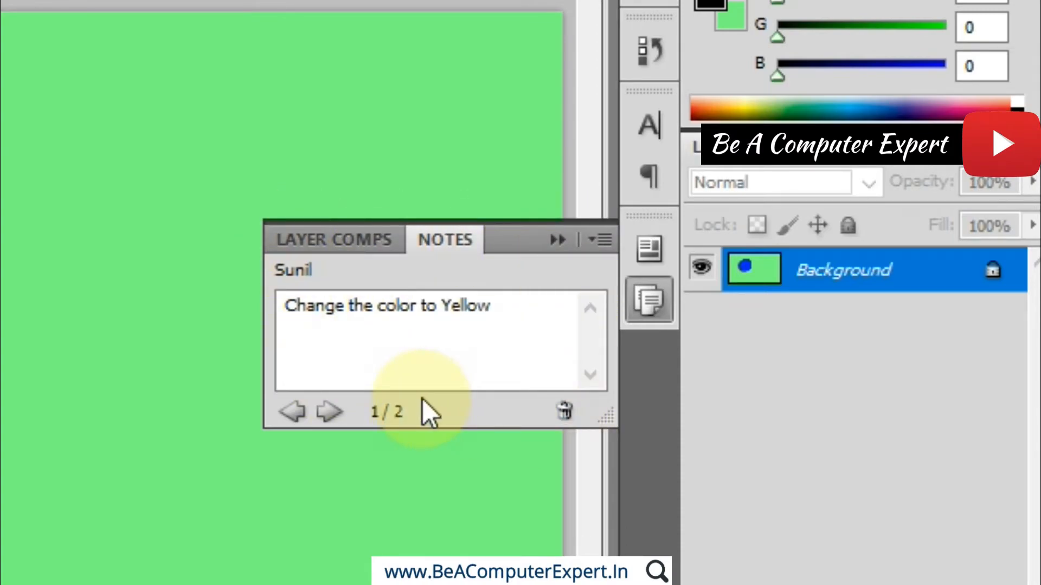
Collapse and reopen the Notes panel, and add a new empty note on the green background right of the blue circle
left_click(558, 247)
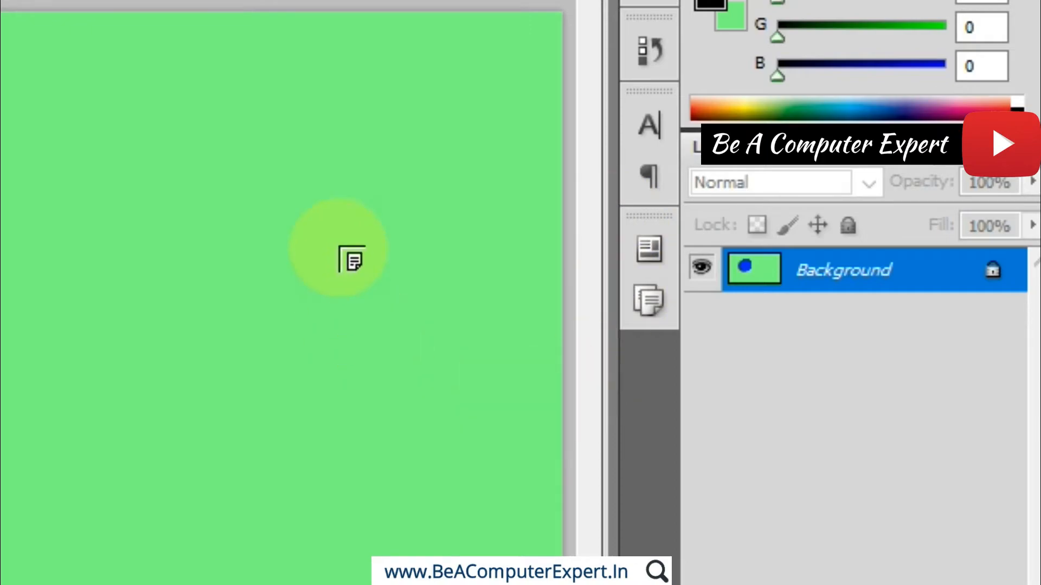
left_click(651, 313)
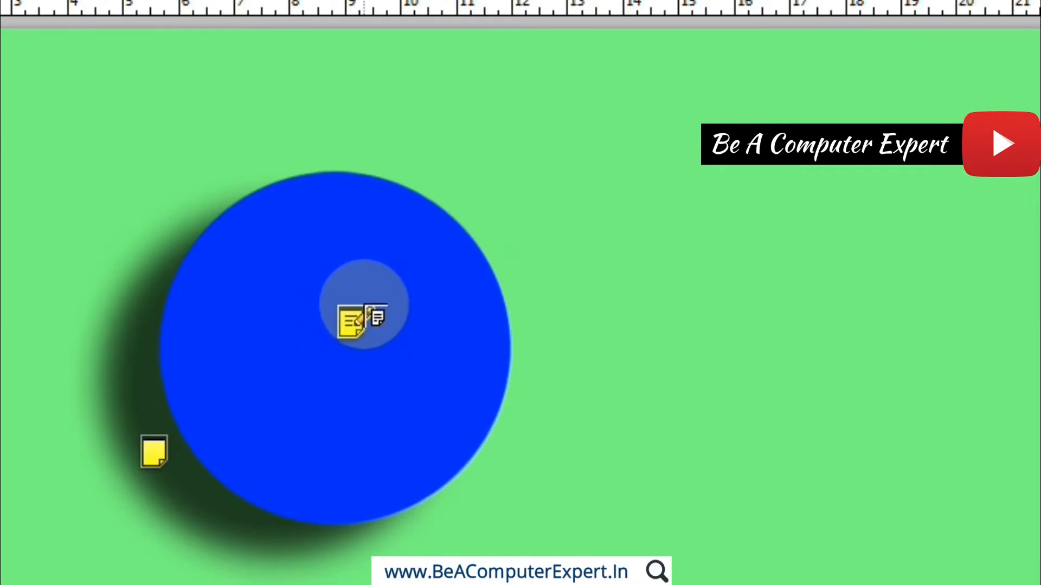
right_click(687, 206)
left_click(747, 227)
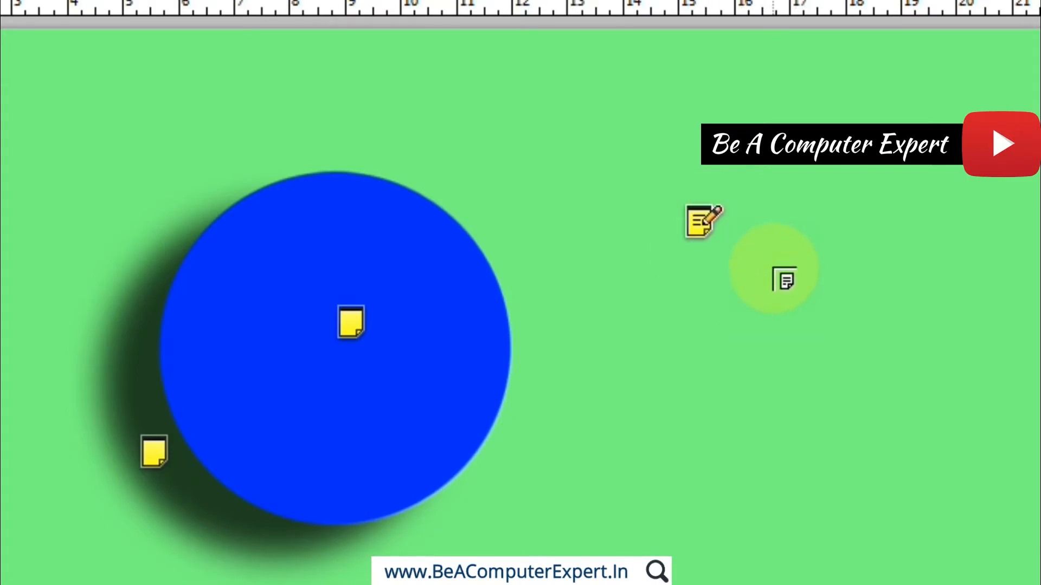
Try to delete the new empty note, declining the deletion
key("Delete")
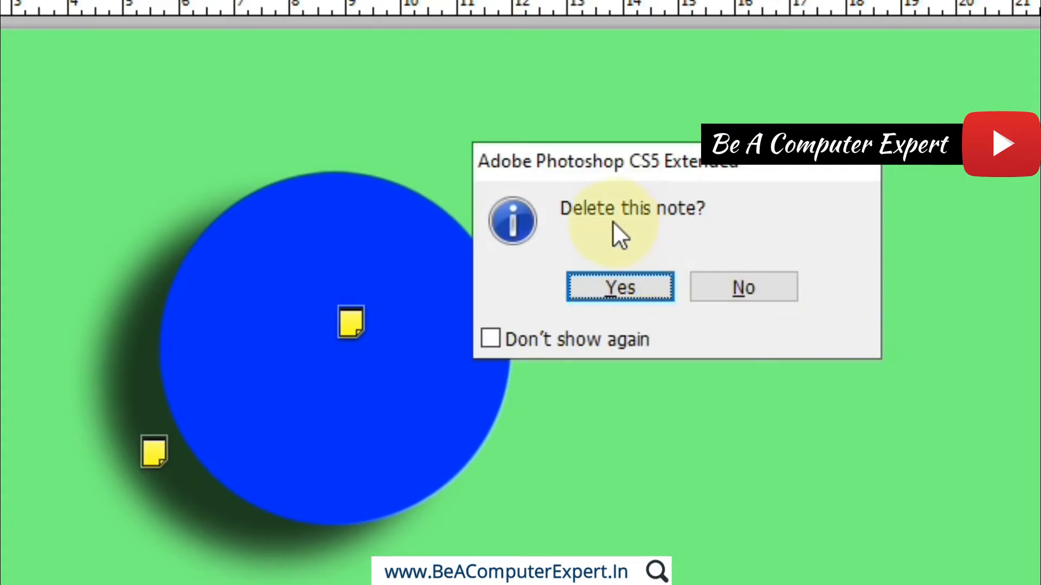
left_click(742, 288)
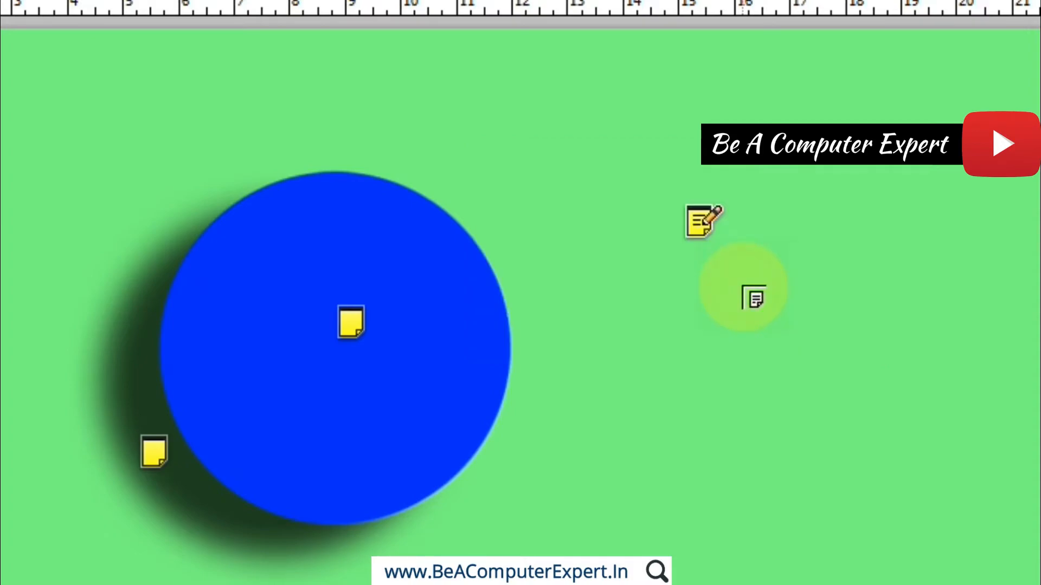
Close the new empty note on the green background and open it again
right_click(699, 217)
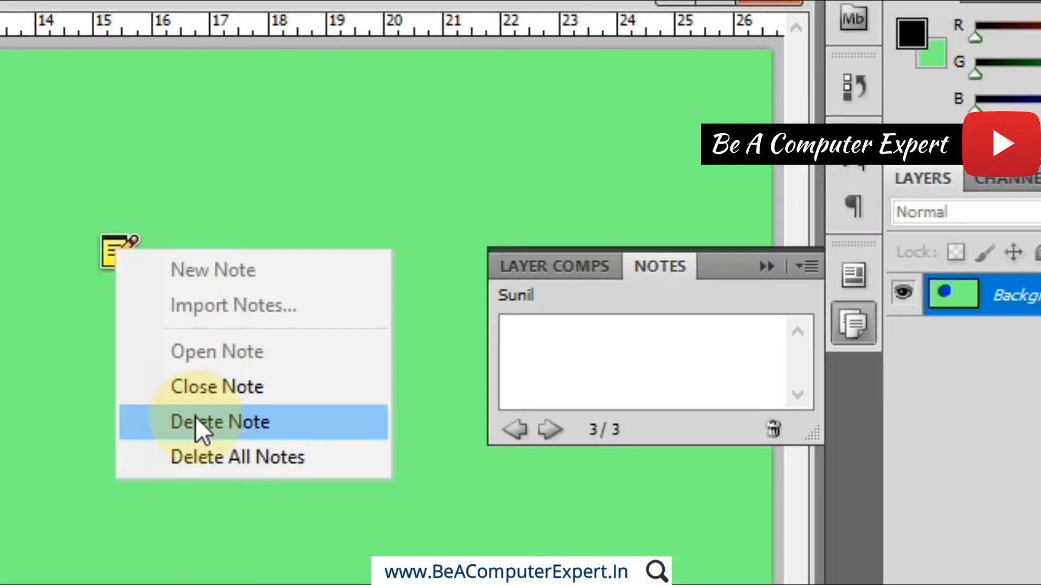
left_click(206, 387)
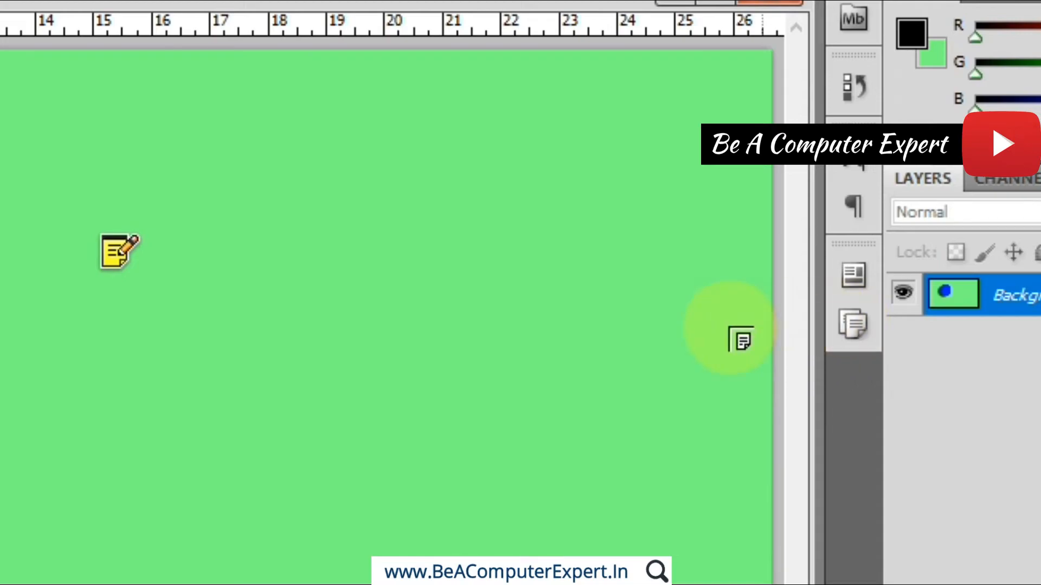
right_click(119, 256)
left_click(232, 360)
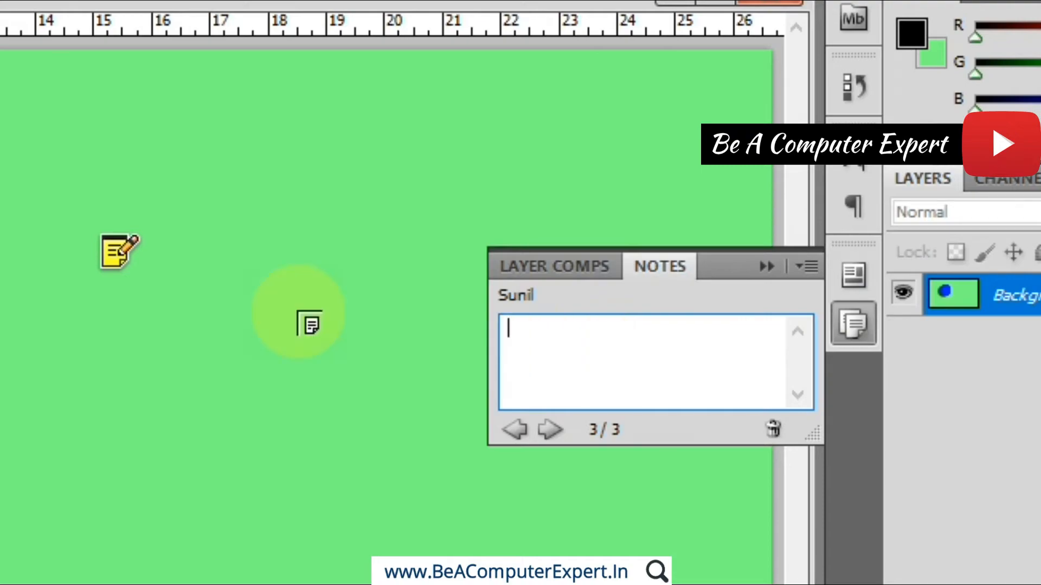
Look at the note commands on the note and on the empty canvas, open the Import Notes file dialog and cancel it
right_click(115, 253)
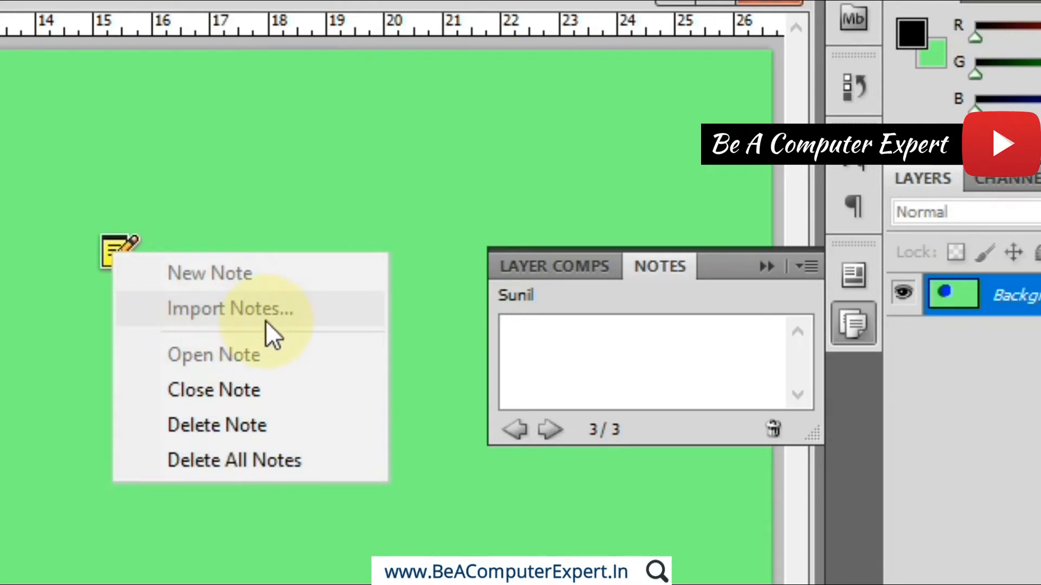
left_click(64, 420)
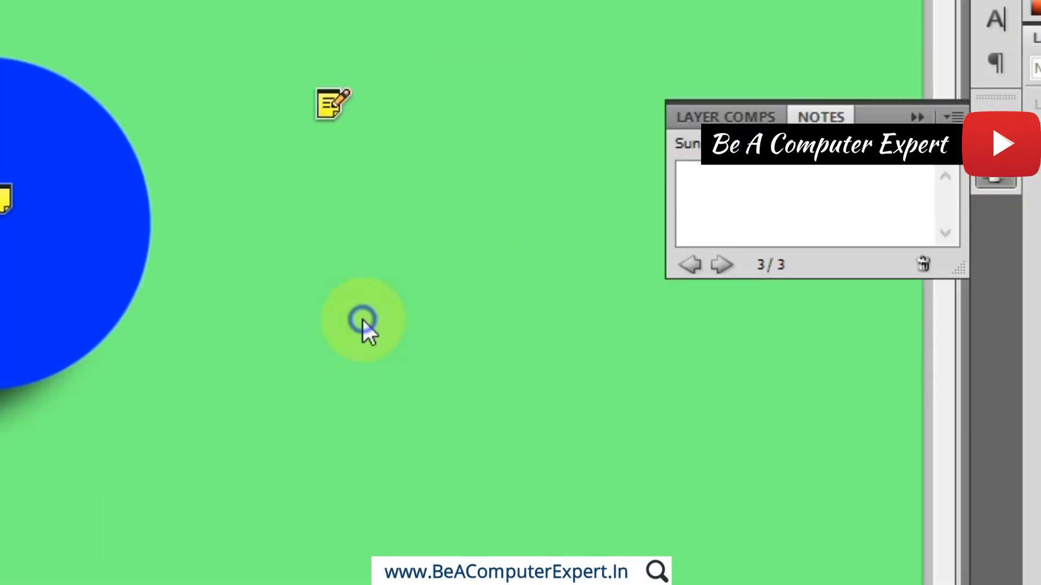
right_click(362, 320)
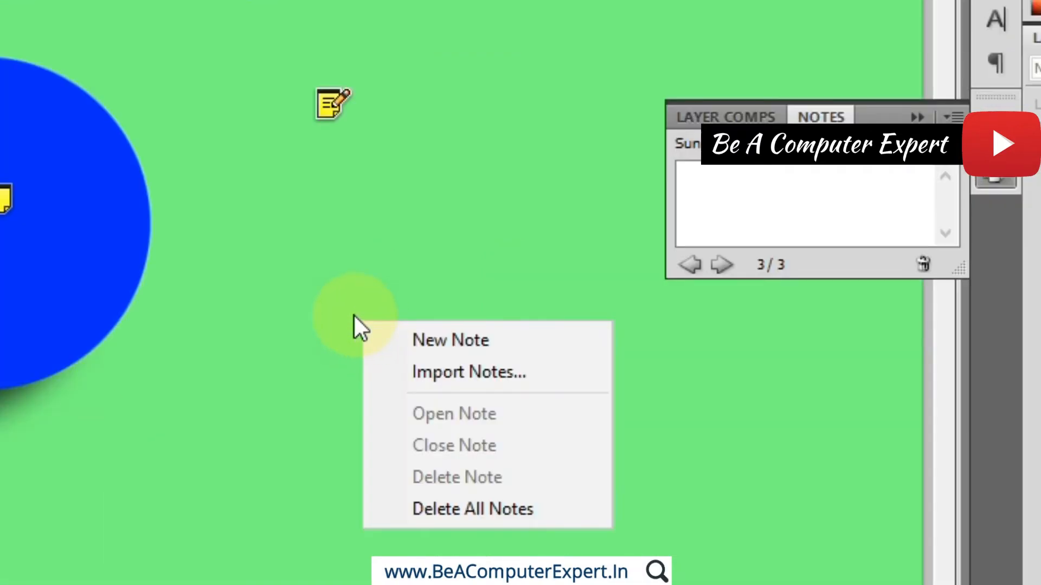
left_click(448, 375)
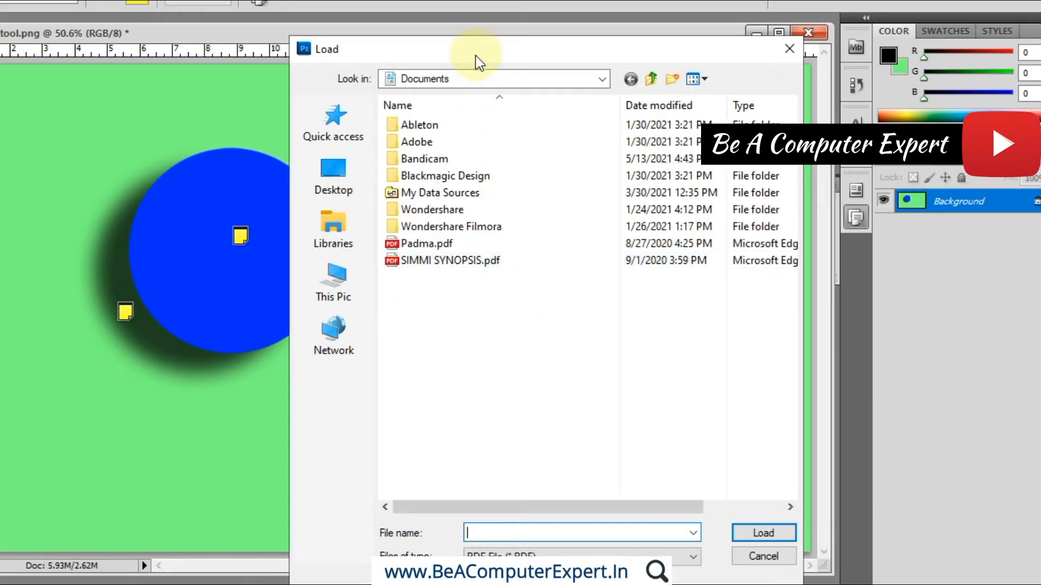
left_click_drag(476, 56, 436, 24)
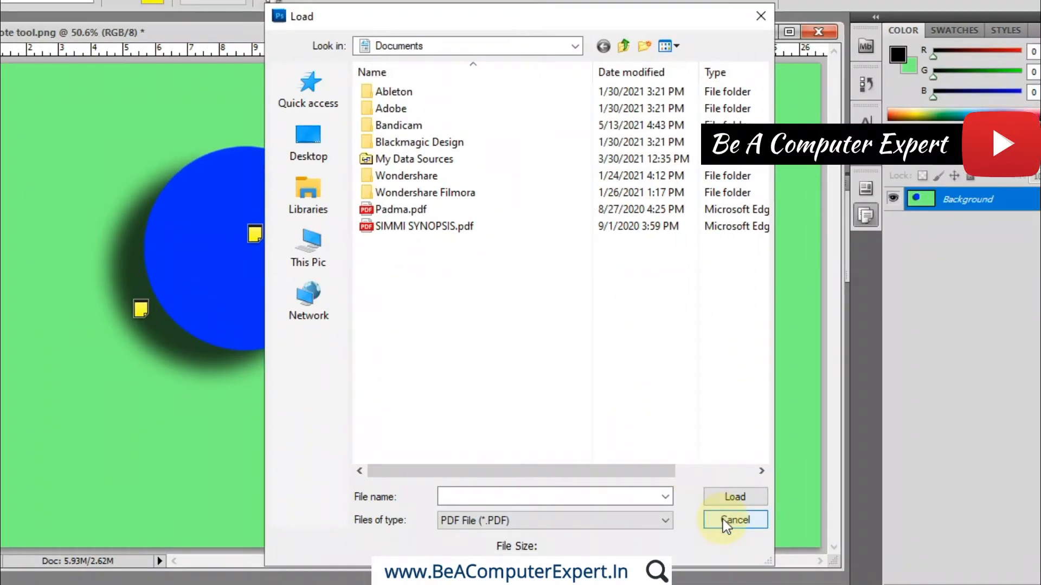
left_click(723, 519)
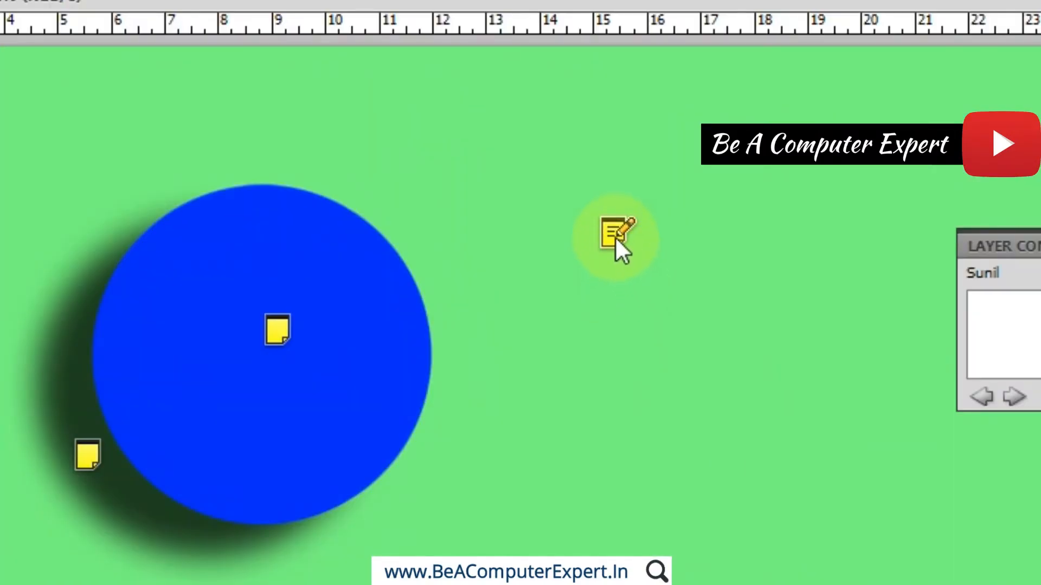
right_click(614, 237)
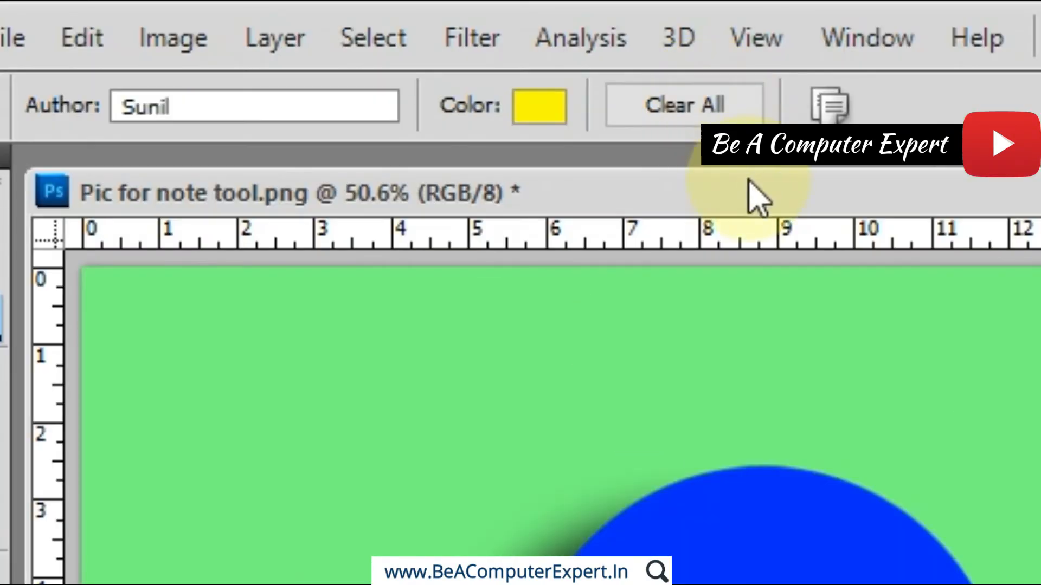
left_click(748, 179)
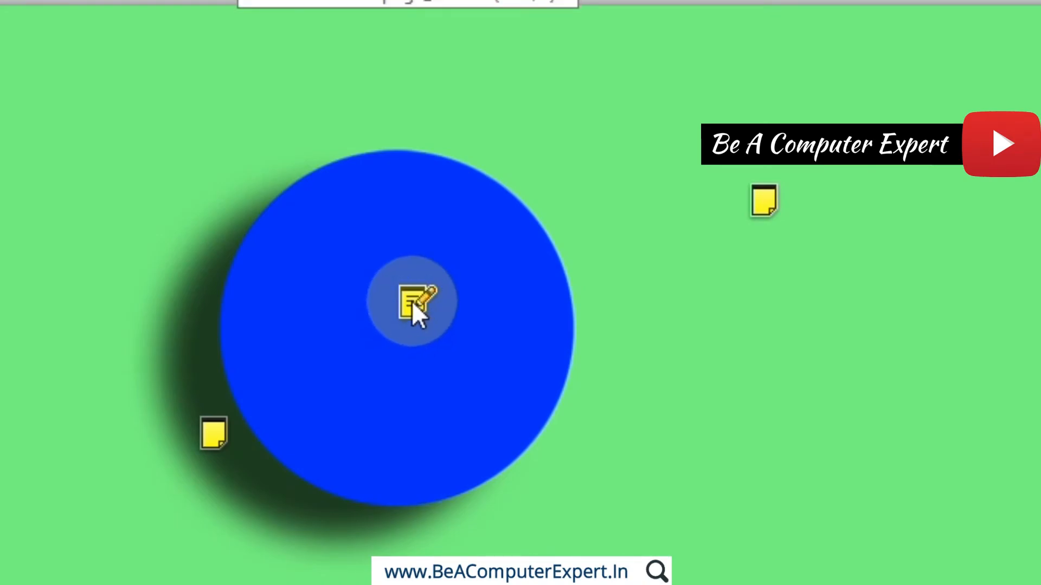
Choose a bright, fully saturated yellow as the note color
left_click(564, 107)
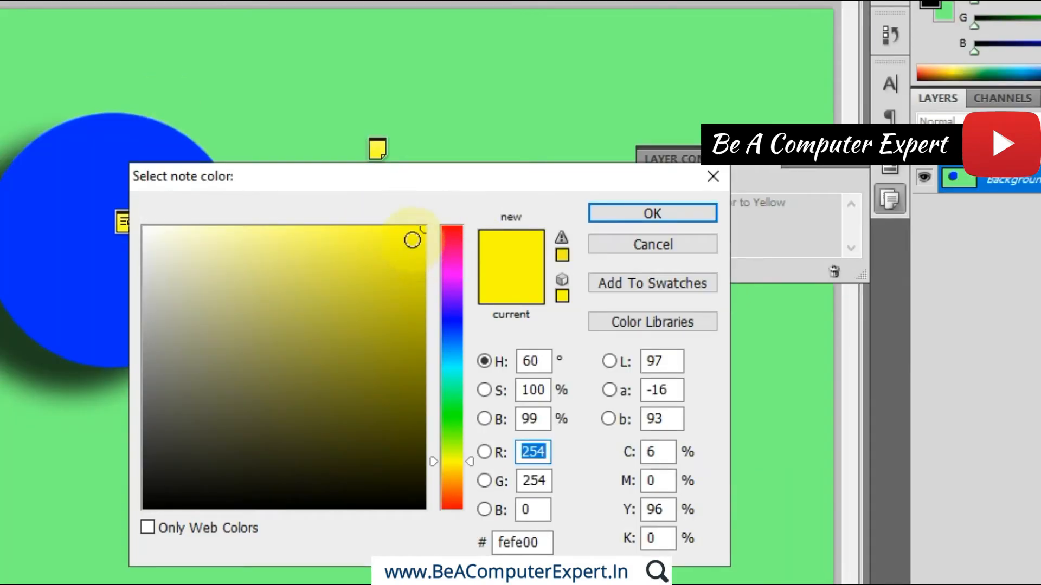
left_click_drag(469, 462, 469, 462)
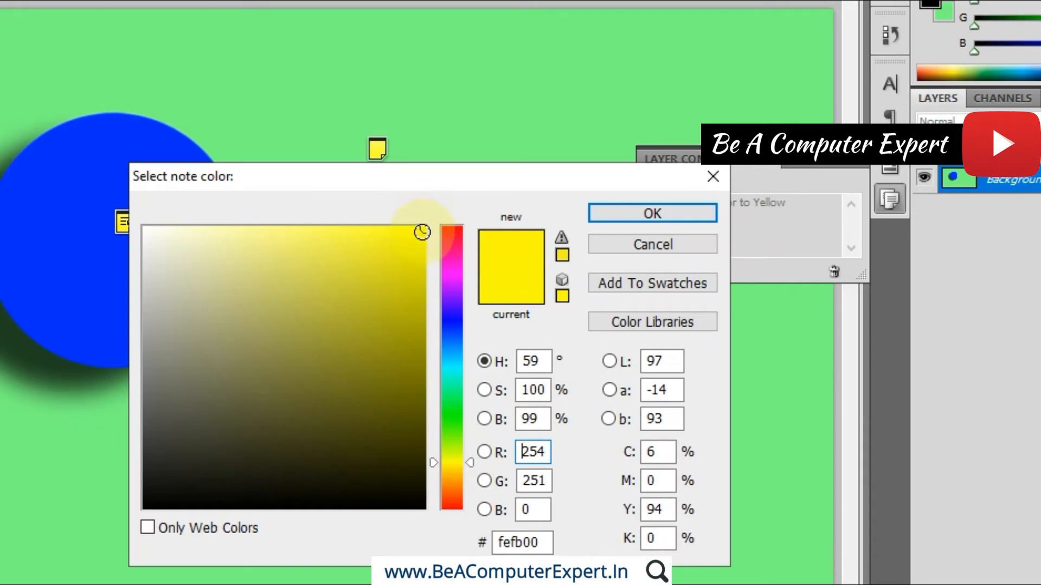
left_click(422, 230)
left_click(612, 211)
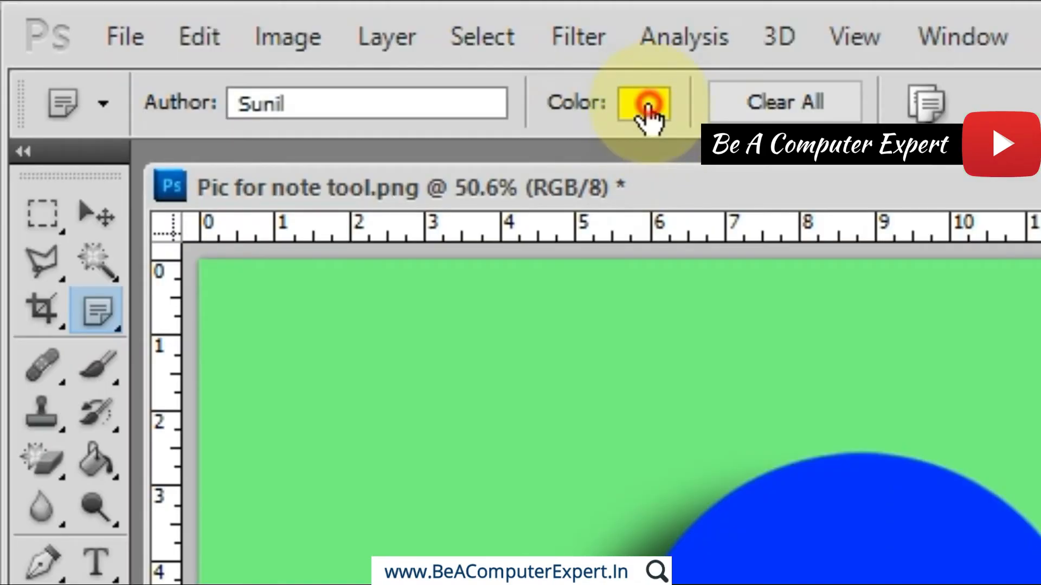
Change the note color to a bright, fully saturated red
left_click(645, 103)
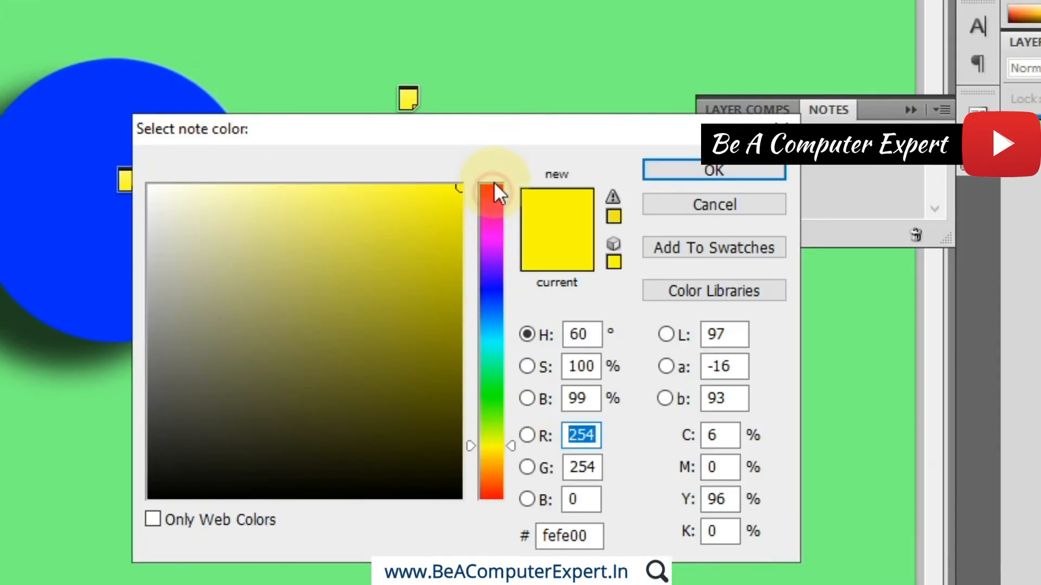
left_click(493, 186)
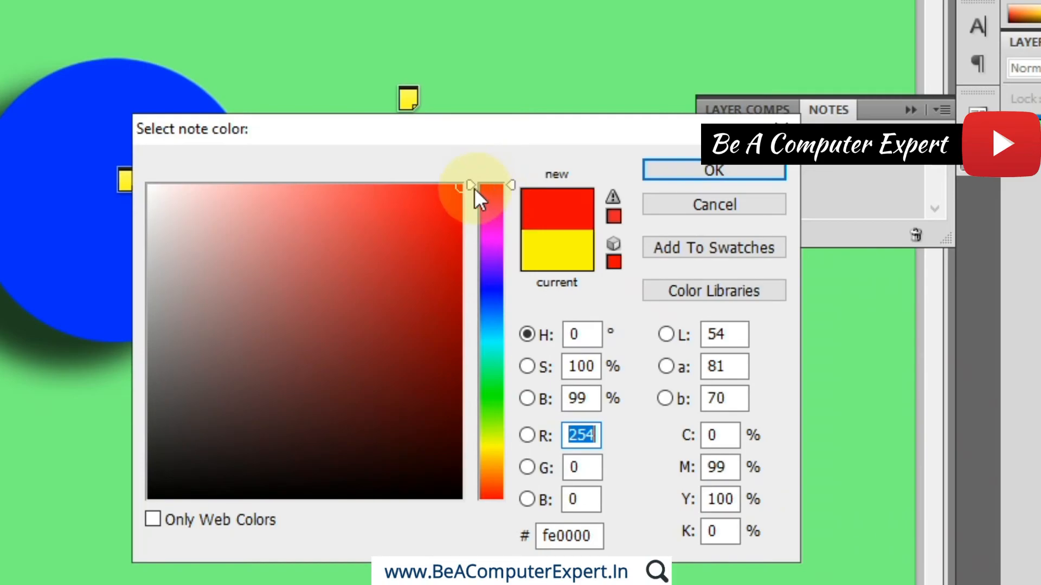
left_click(464, 182)
left_click(688, 168)
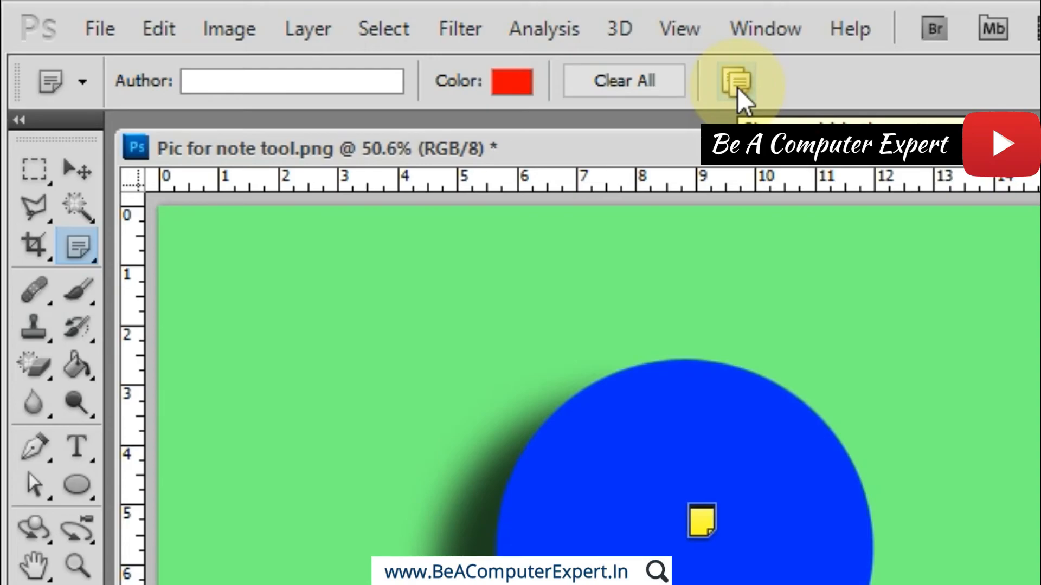
Show and hide the Notes panel several times to demonstrate its display toggles
left_click(737, 87)
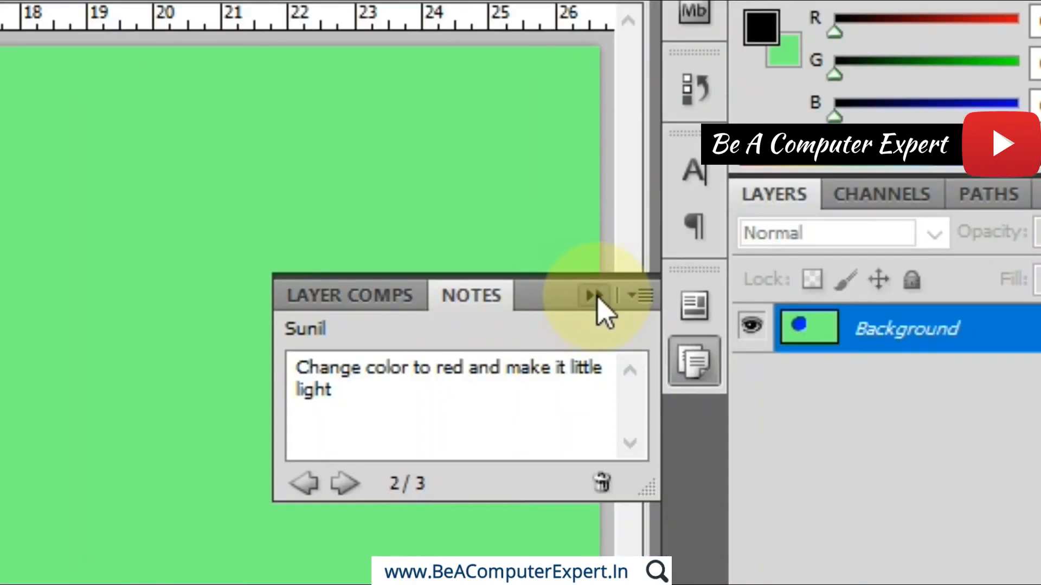
left_click(596, 297)
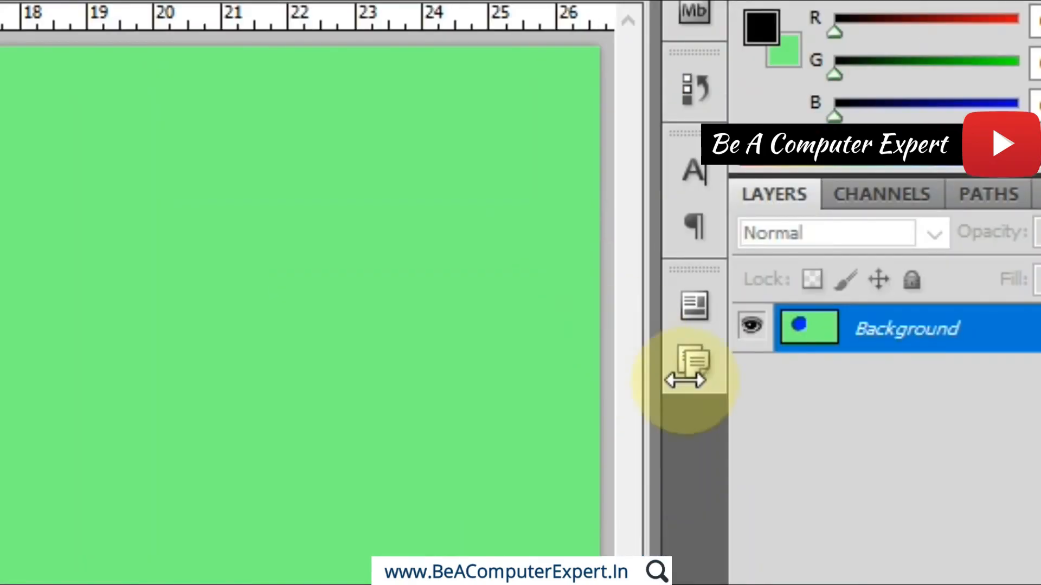
left_click(700, 380)
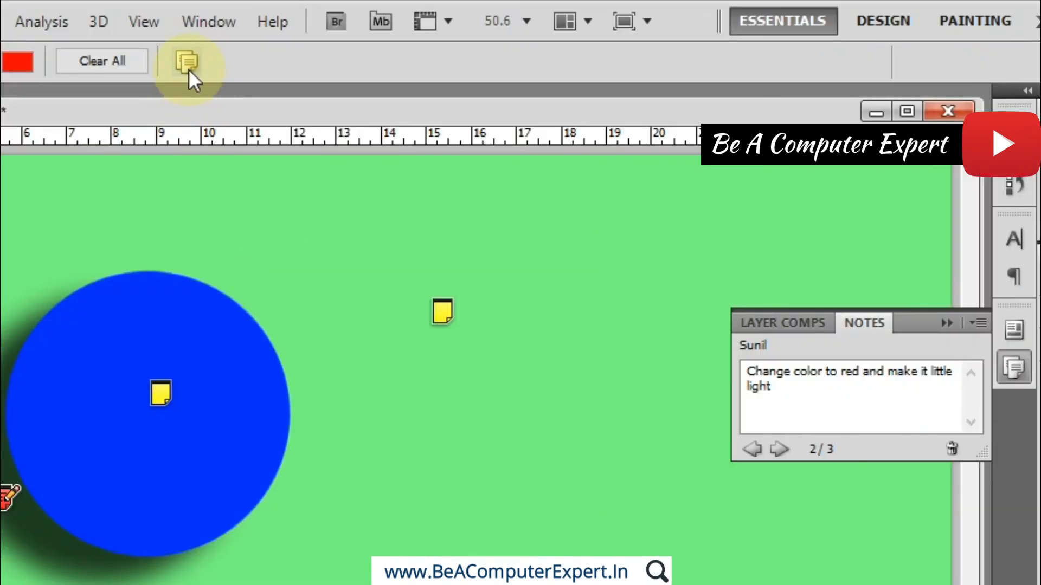
left_click(187, 66)
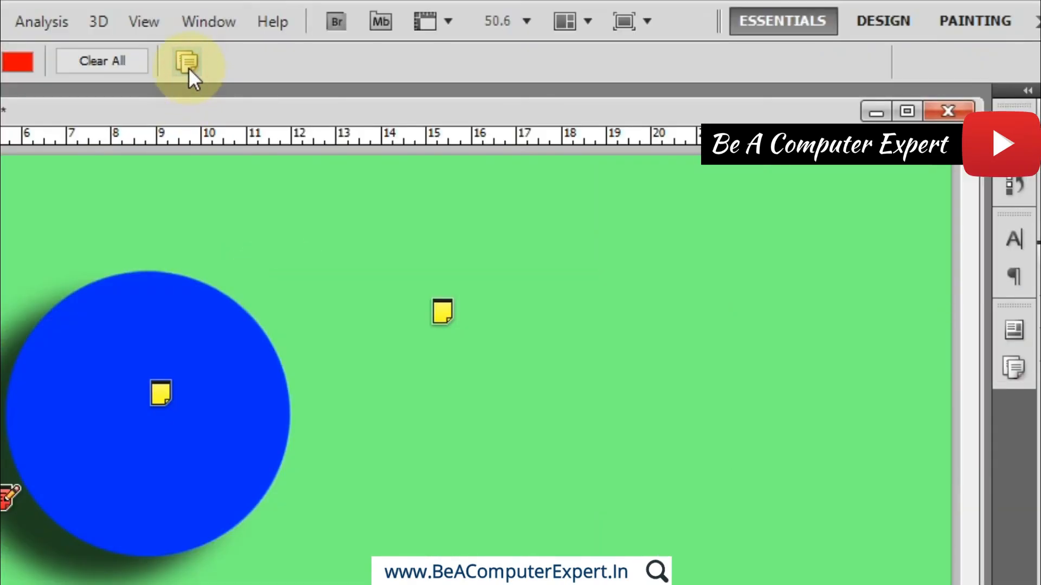
left_click(189, 67)
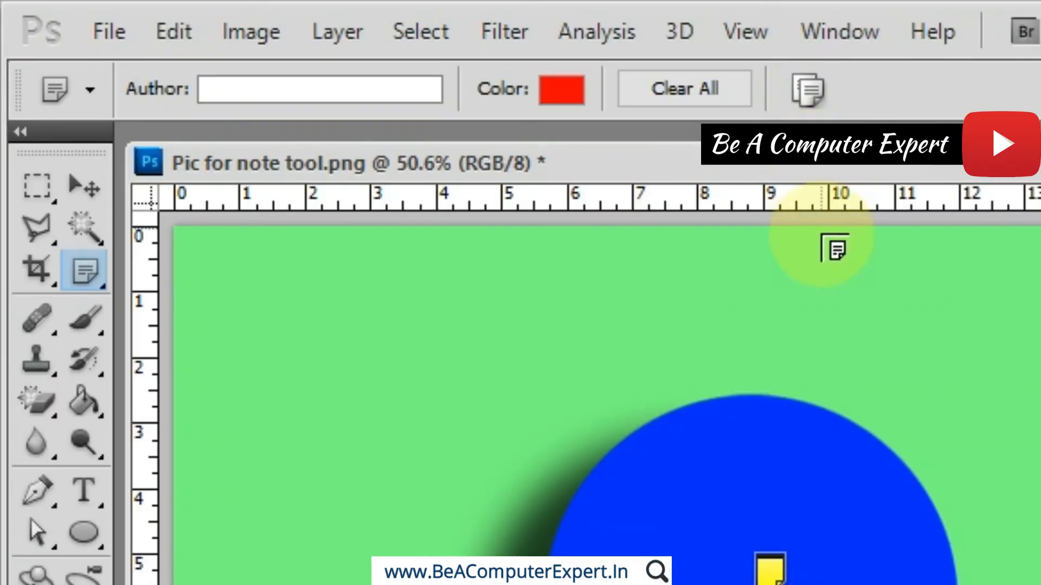